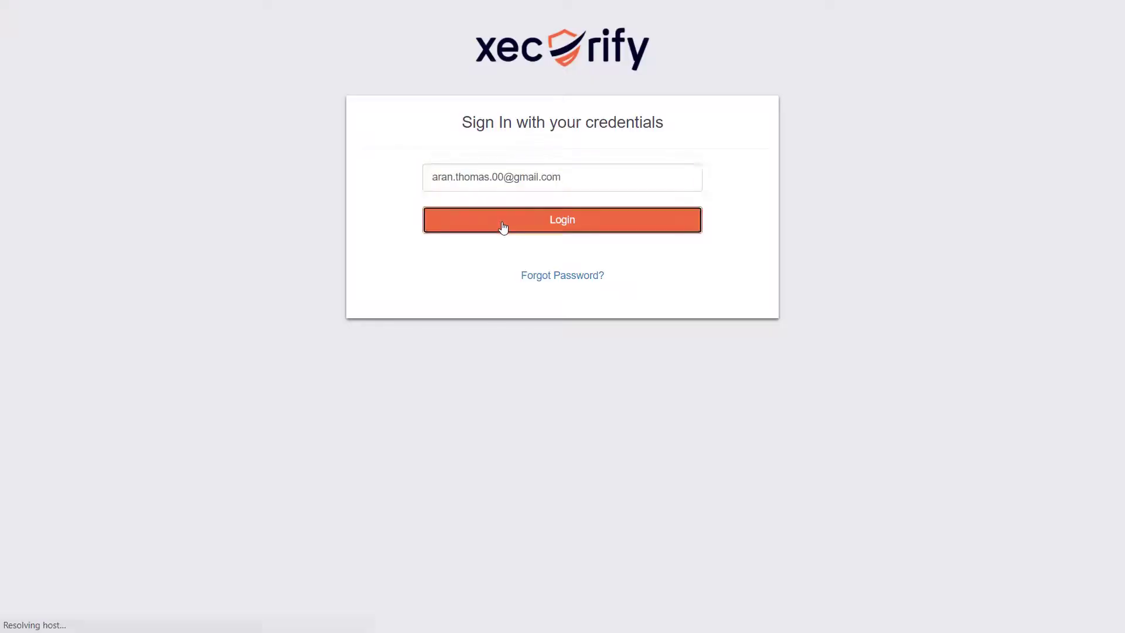
# - Log in with the account password and start a new app from the Apps list via Add Application
pyautogui.click(495, 223)
pyautogui.write('•••••••••')
pyautogui.press('Return')
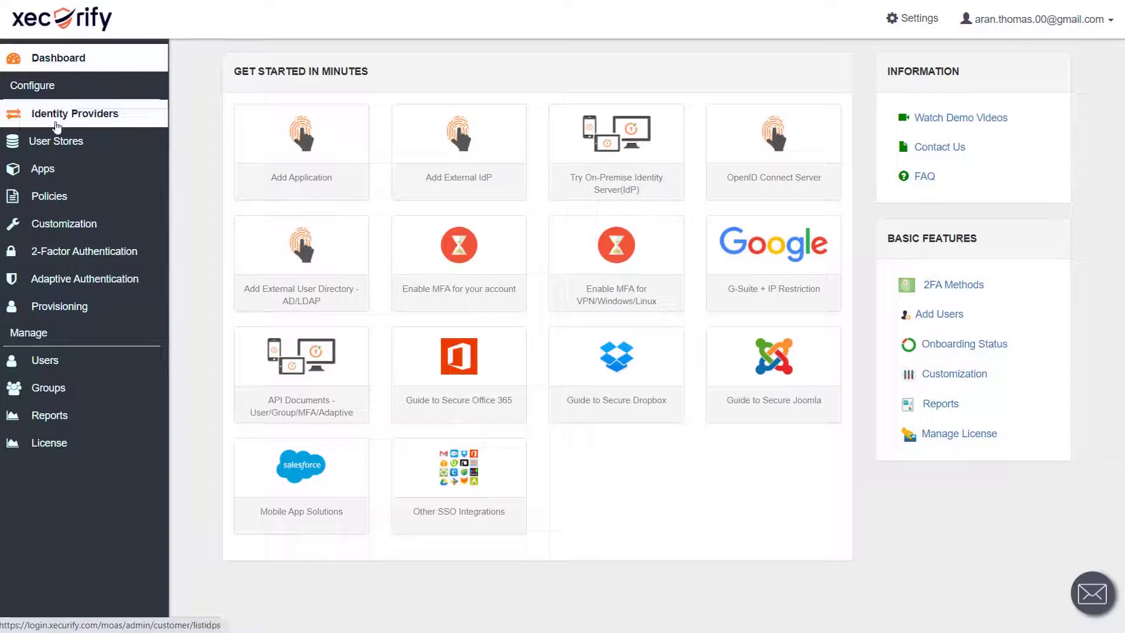
pyautogui.click(54, 169)
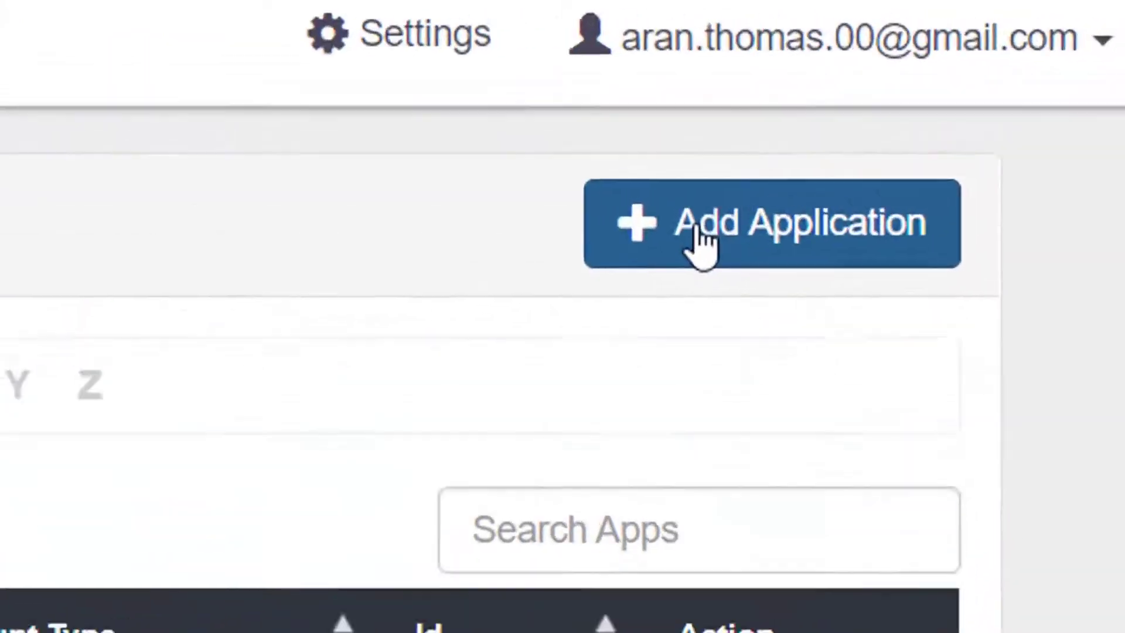
pyautogui.click(701, 240)
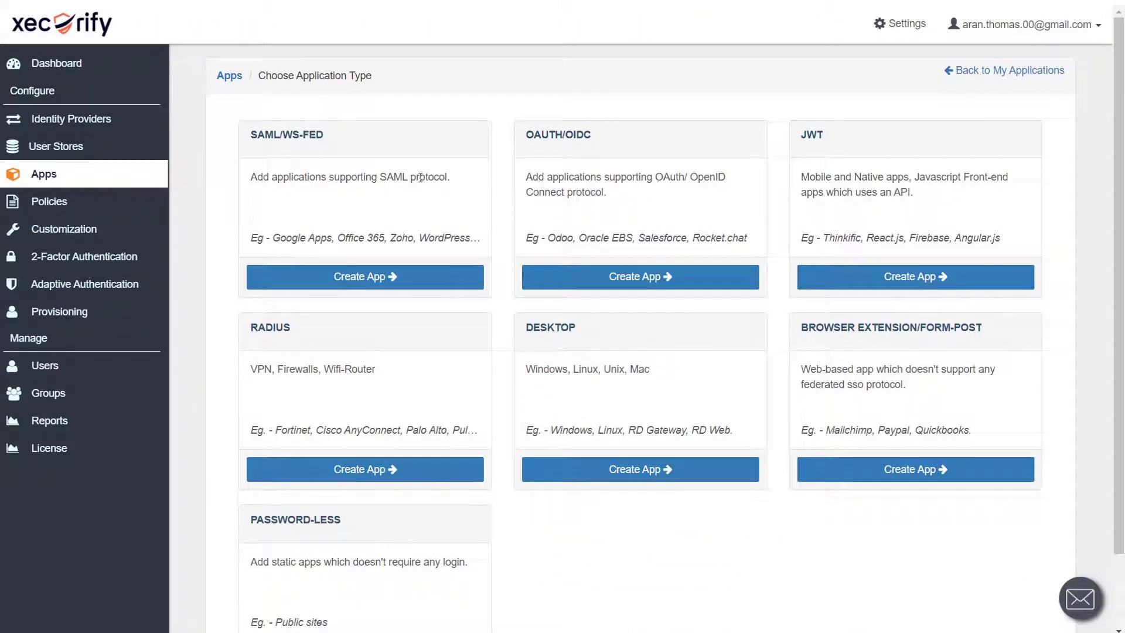
# - Choose SAML/WS-FED, search the app catalogue for AWS, and pick the AWS app
pyautogui.click(389, 278)
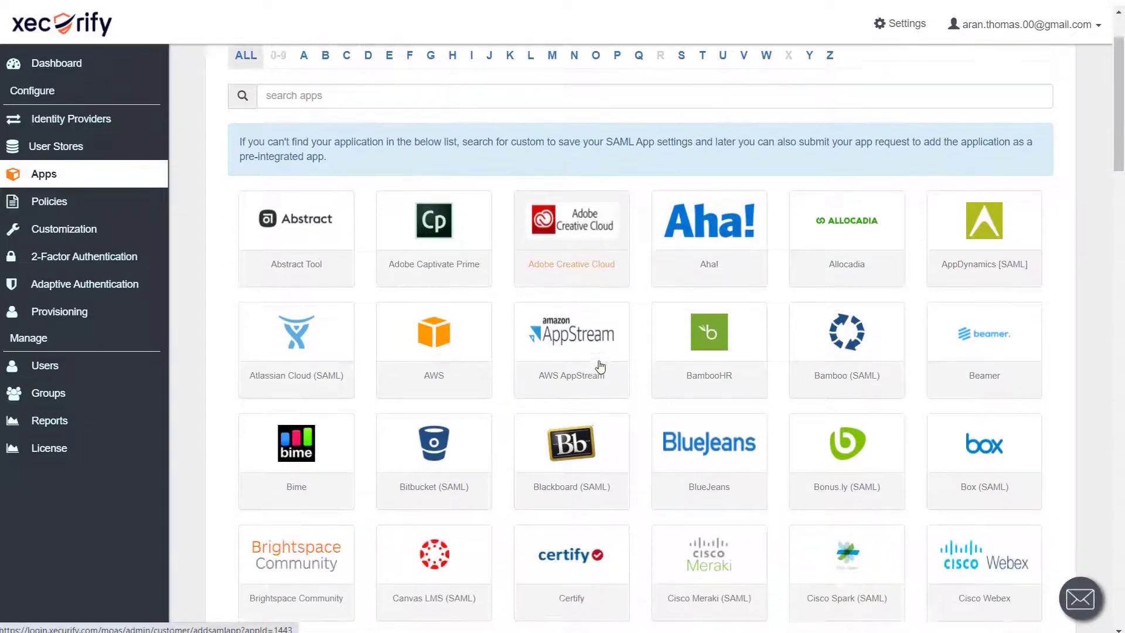
pyautogui.scroll(-2, 601, 366)
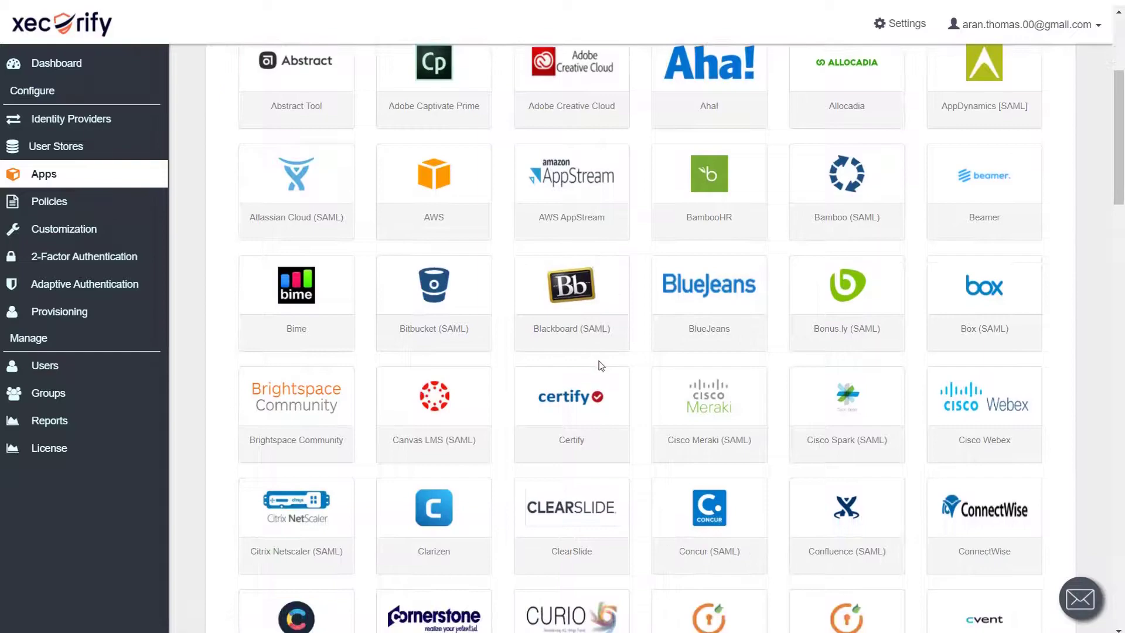
pyautogui.scroll(-2, 600, 366)
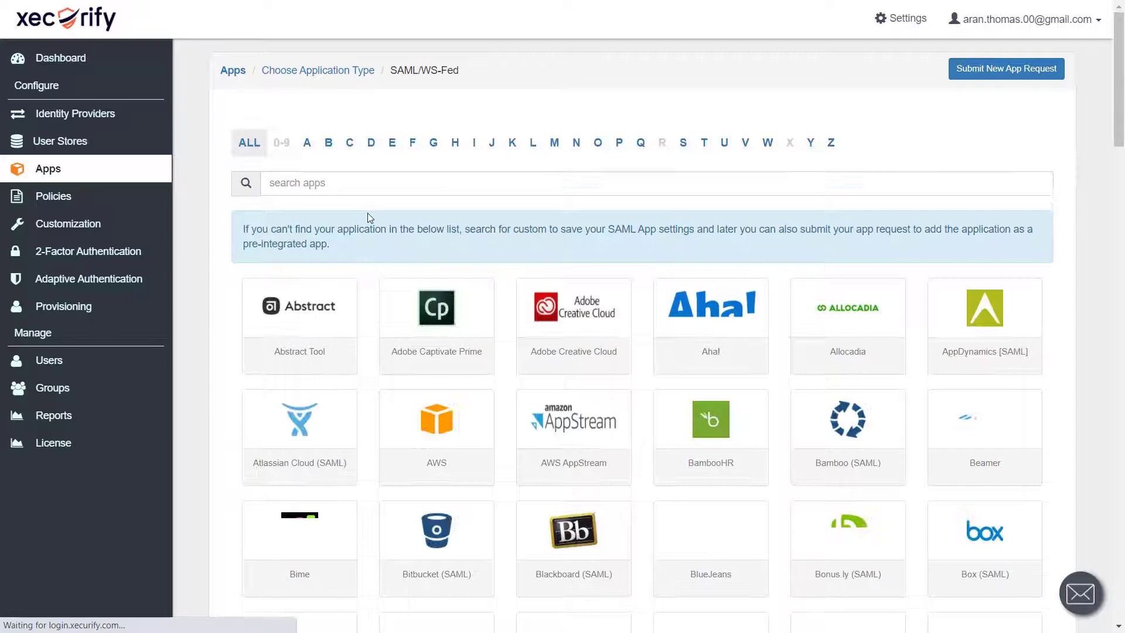
pyautogui.click(325, 184)
pyautogui.write('aws')
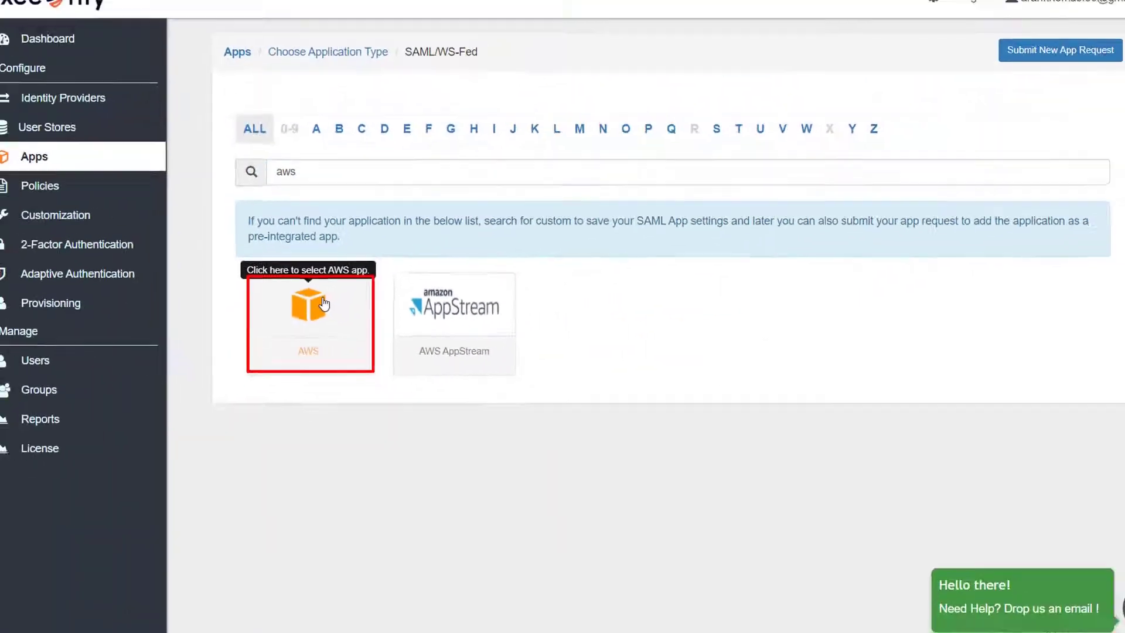
pyautogui.click(450, 234)
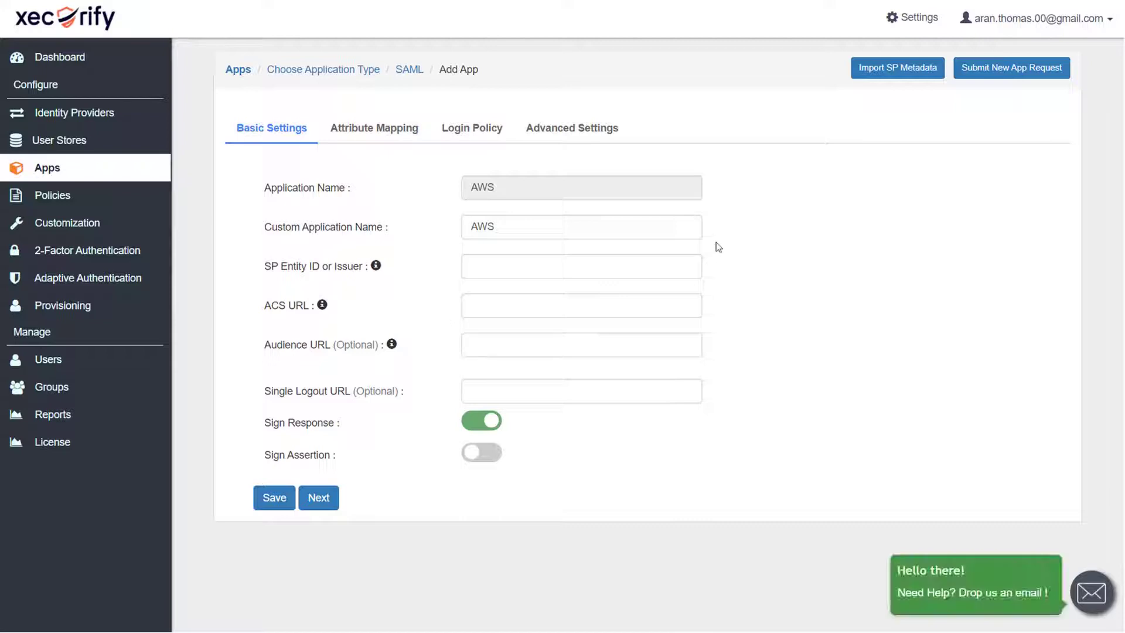
pyautogui.click(894, 67)
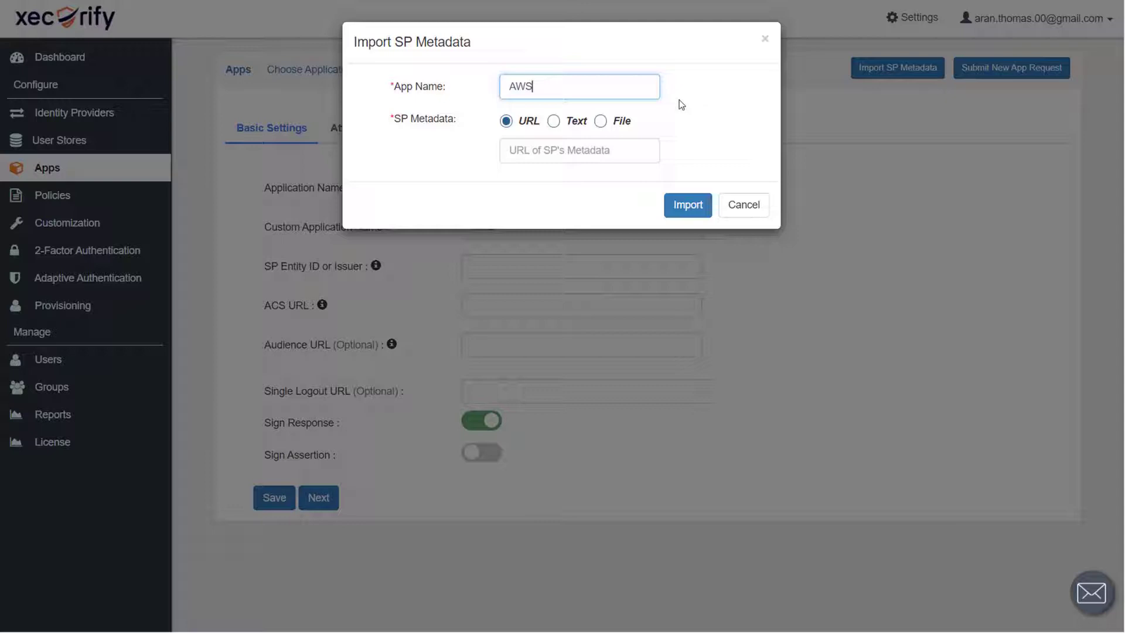
pyautogui.click(600, 121)
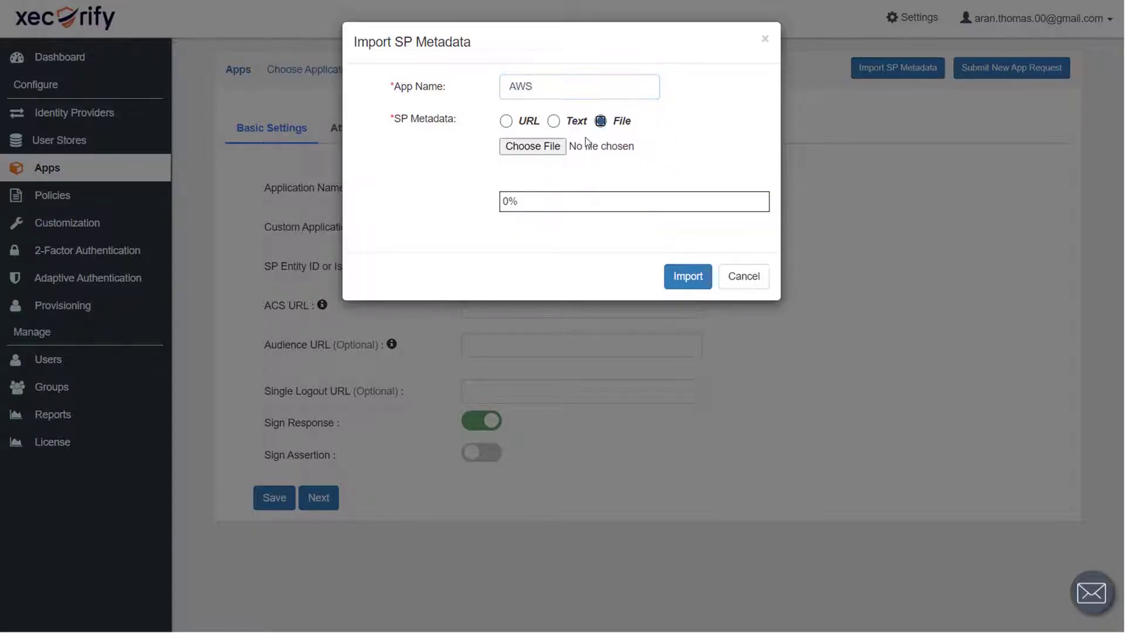
pyautogui.click(547, 147)
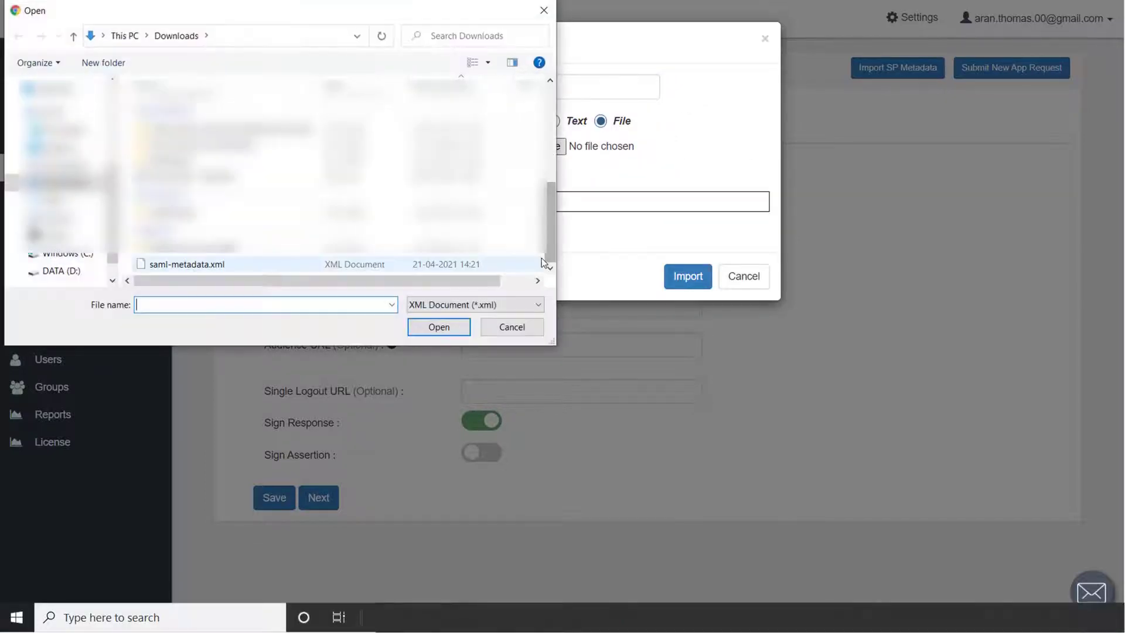
pyautogui.click(483, 262)
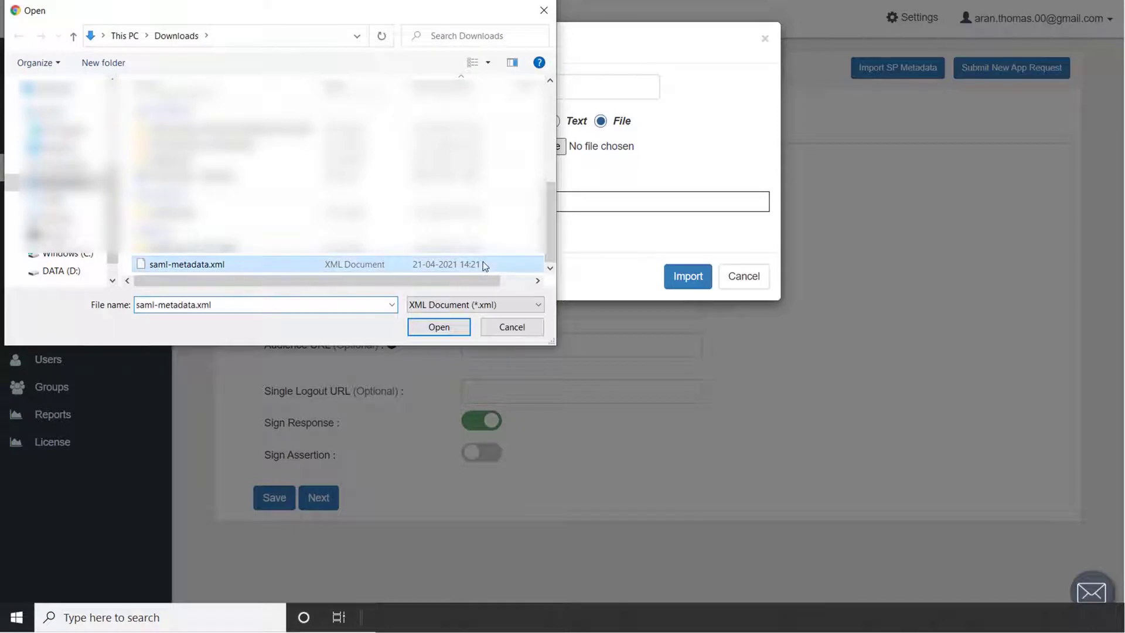
pyautogui.click(447, 327)
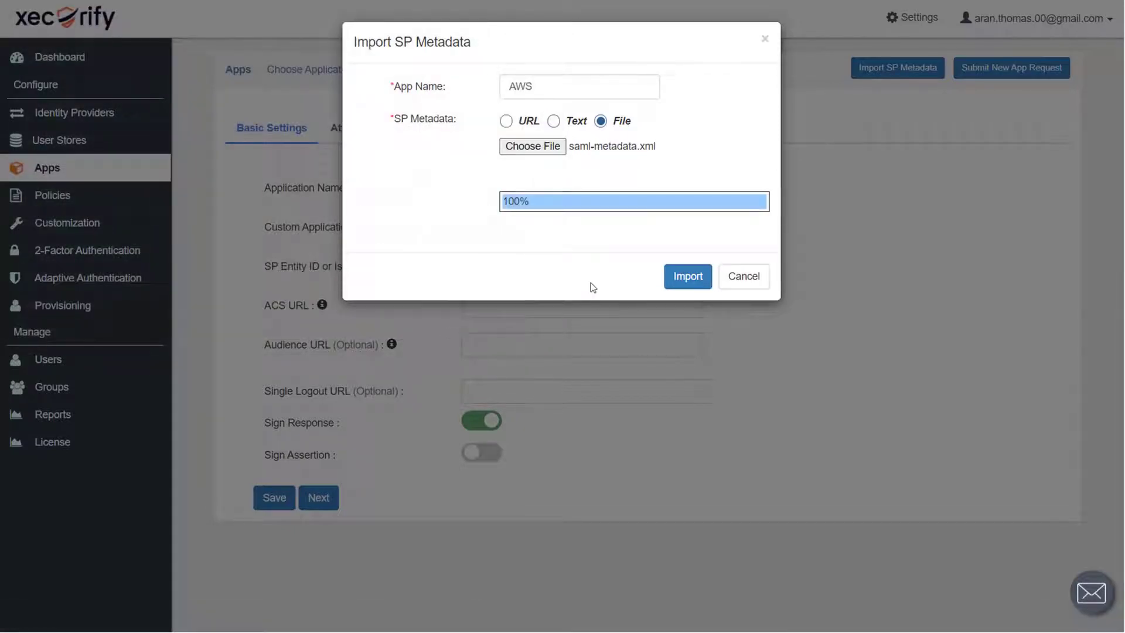
pyautogui.click(679, 276)
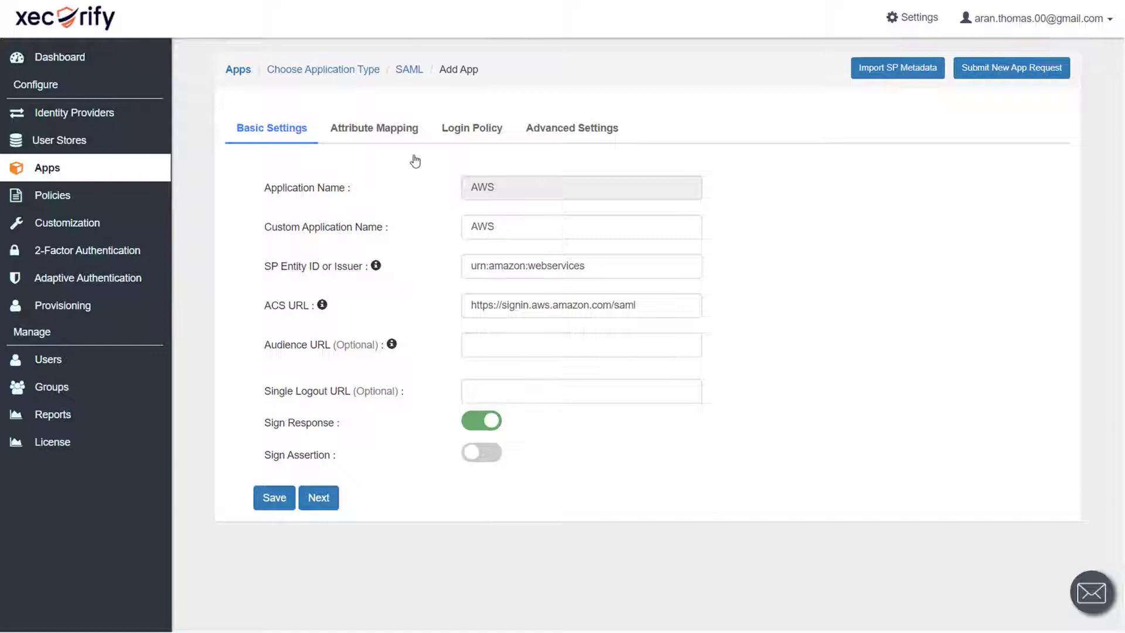
# - Check the Name ID options, then set login policy 'AWS Policy' for group DEFAULT with Password login
pyautogui.click(398, 136)
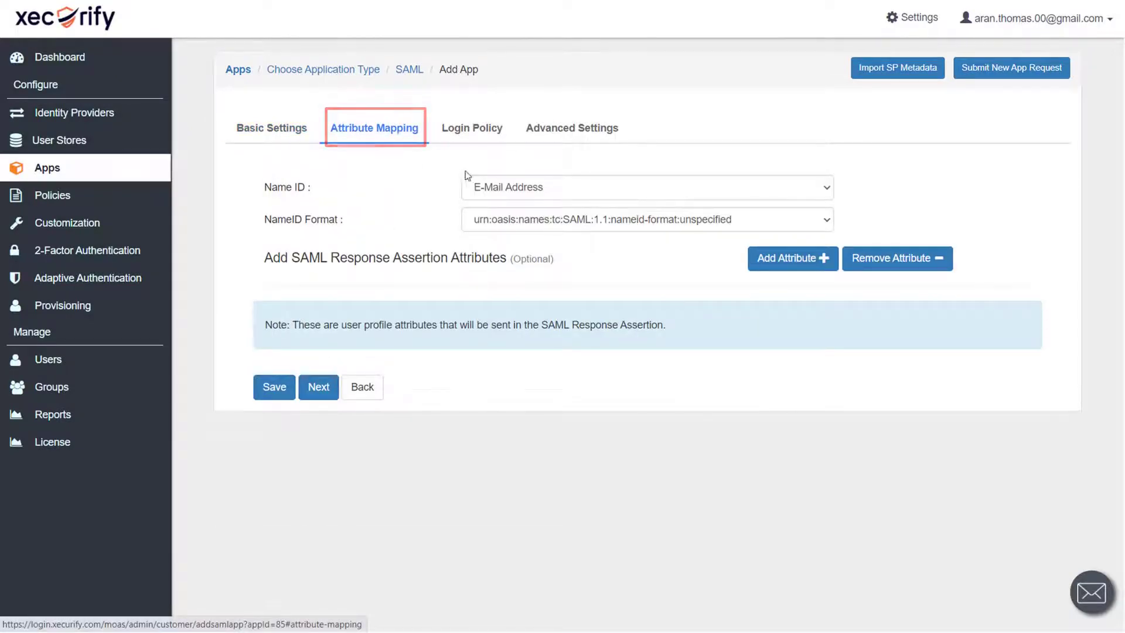
pyautogui.click(483, 192)
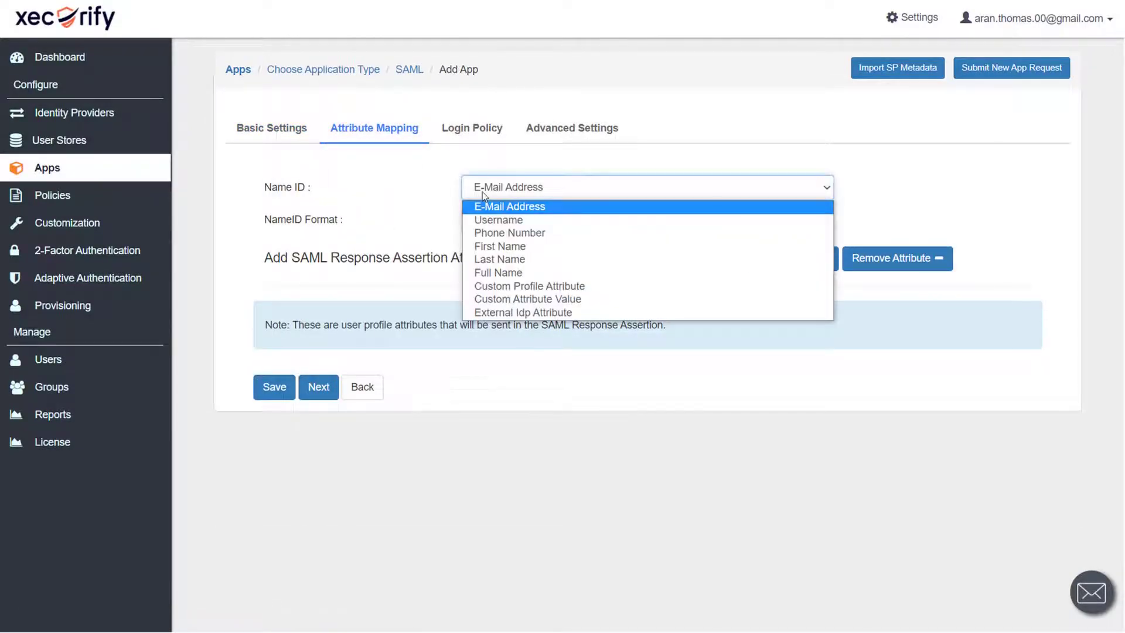
pyautogui.click(473, 140)
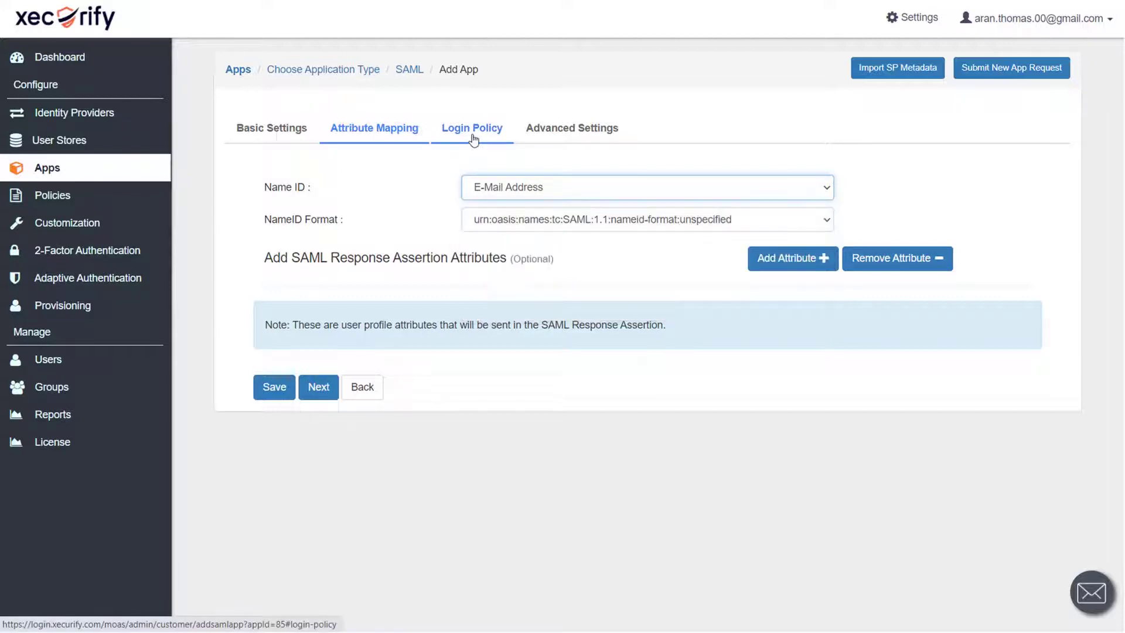
pyautogui.click(461, 135)
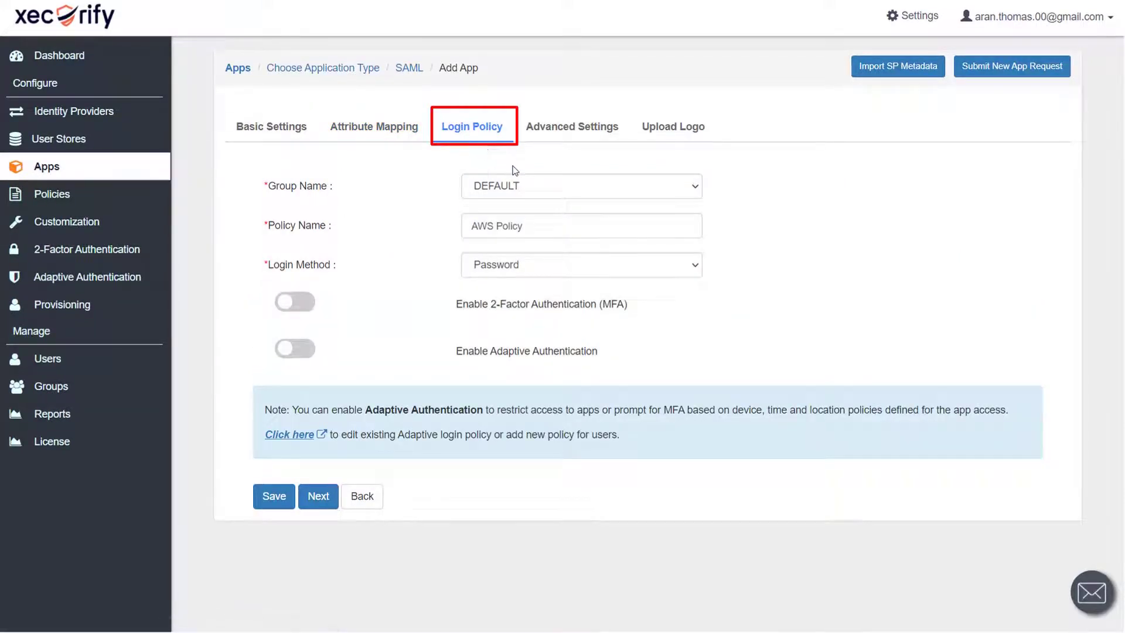
pyautogui.click(684, 190)
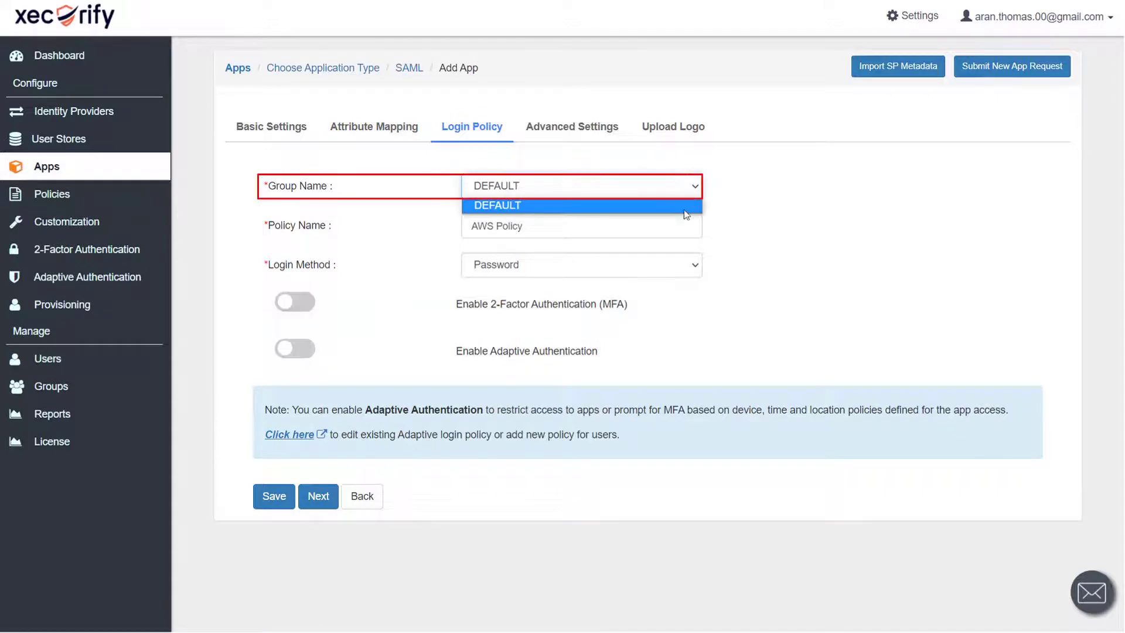
pyautogui.click(682, 207)
pyautogui.click(680, 269)
pyautogui.click(667, 346)
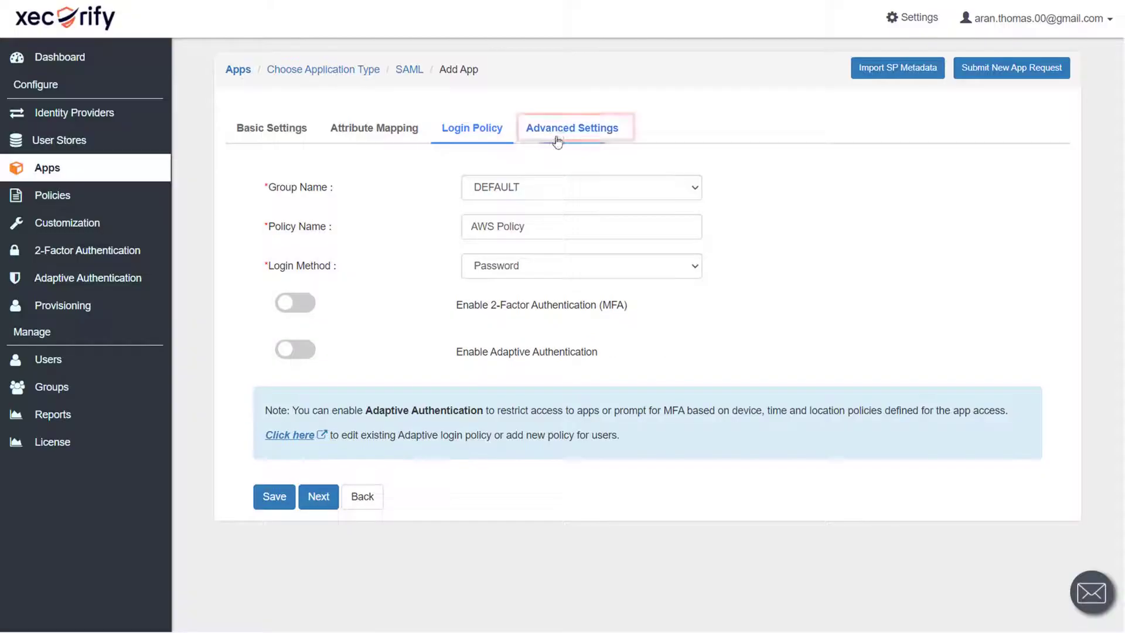
pyautogui.click(559, 135)
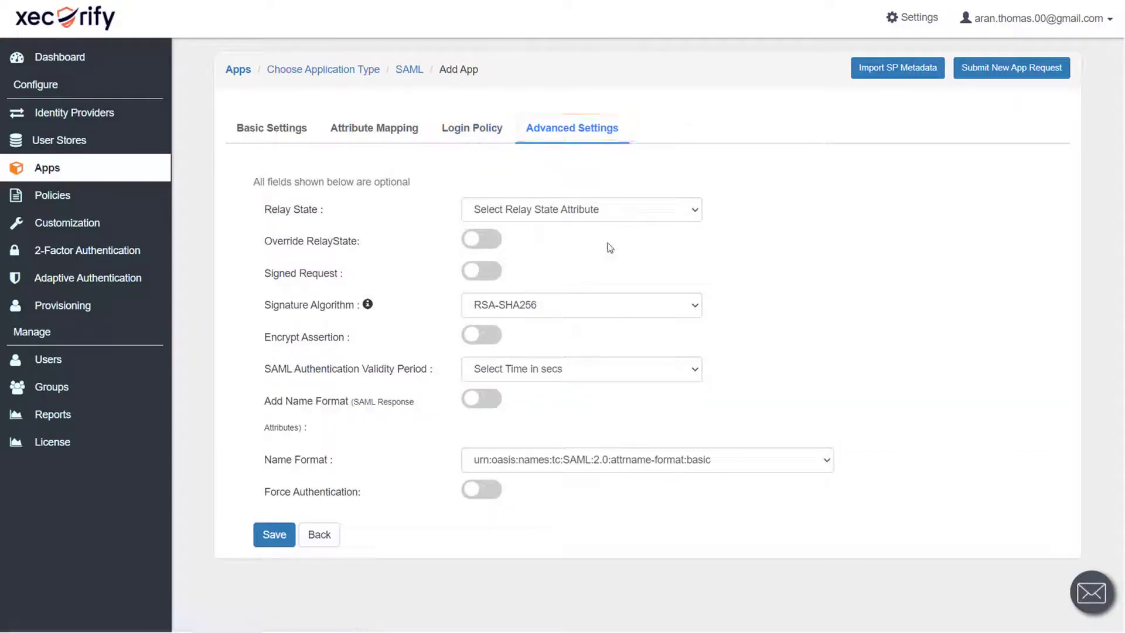
pyautogui.click(672, 213)
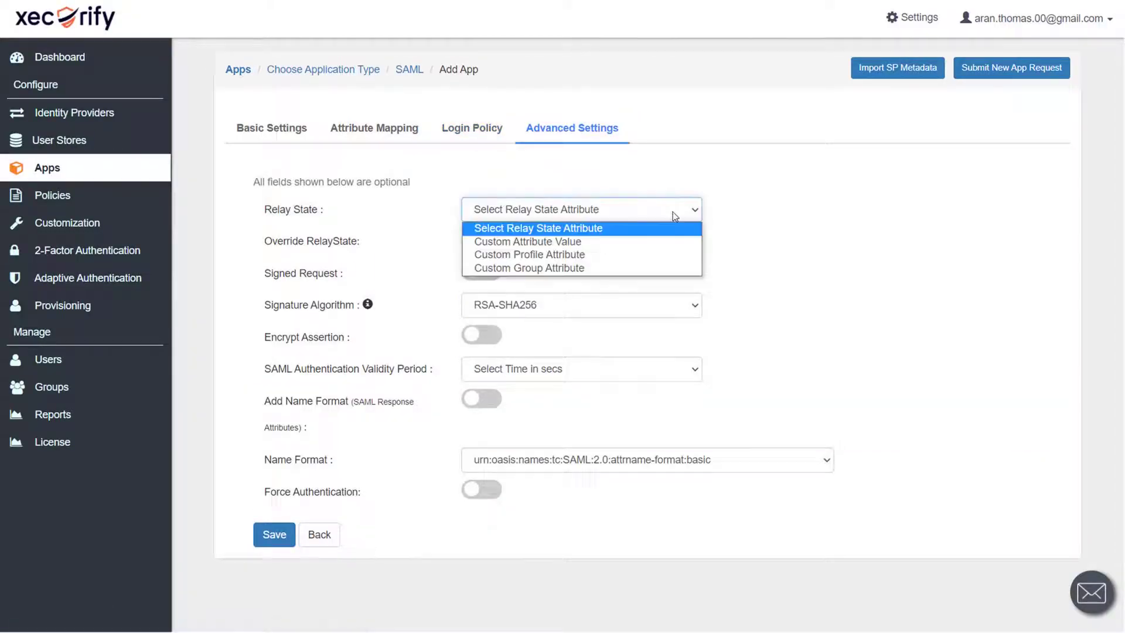
pyautogui.click(643, 242)
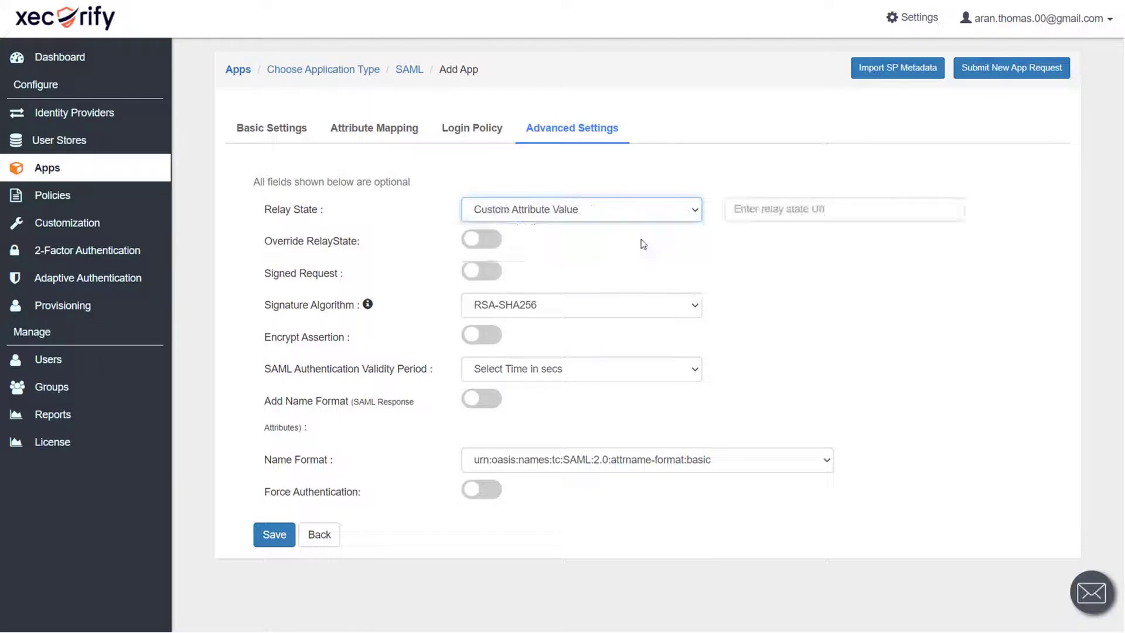
pyautogui.click(757, 214)
pyautogui.write('https://console.aws.amazon.com')
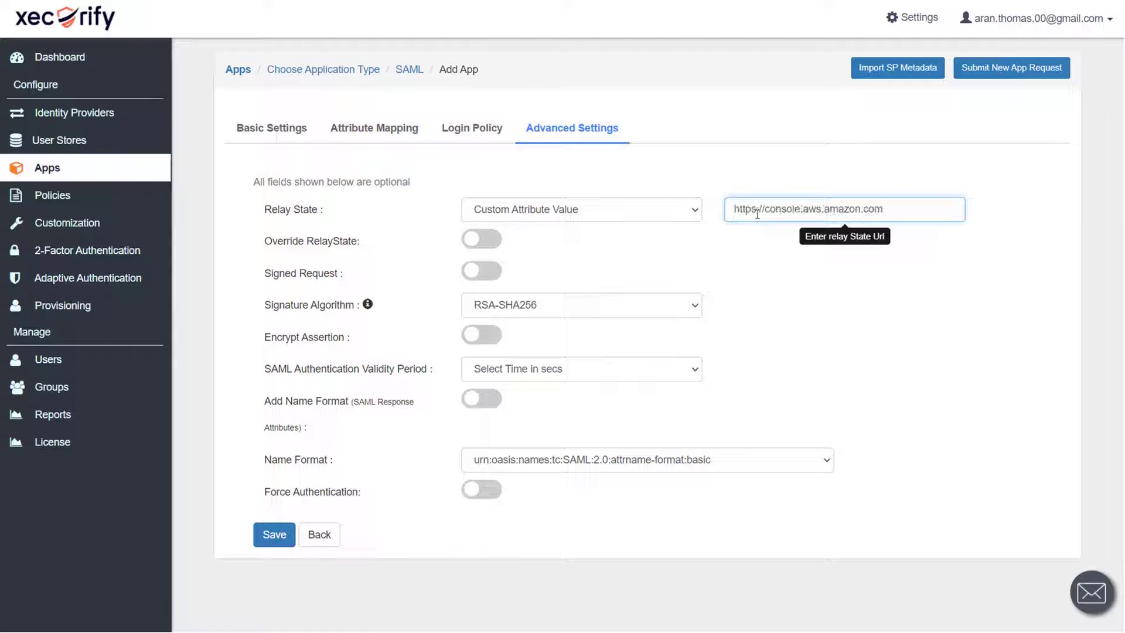
pyautogui.click(482, 239)
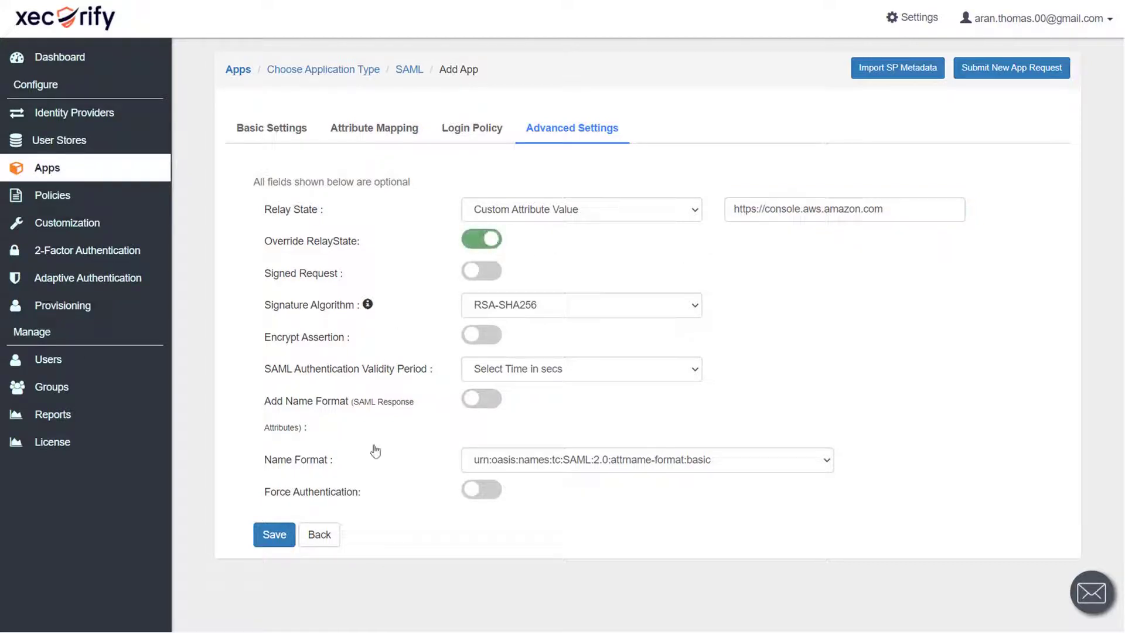
pyautogui.click(283, 538)
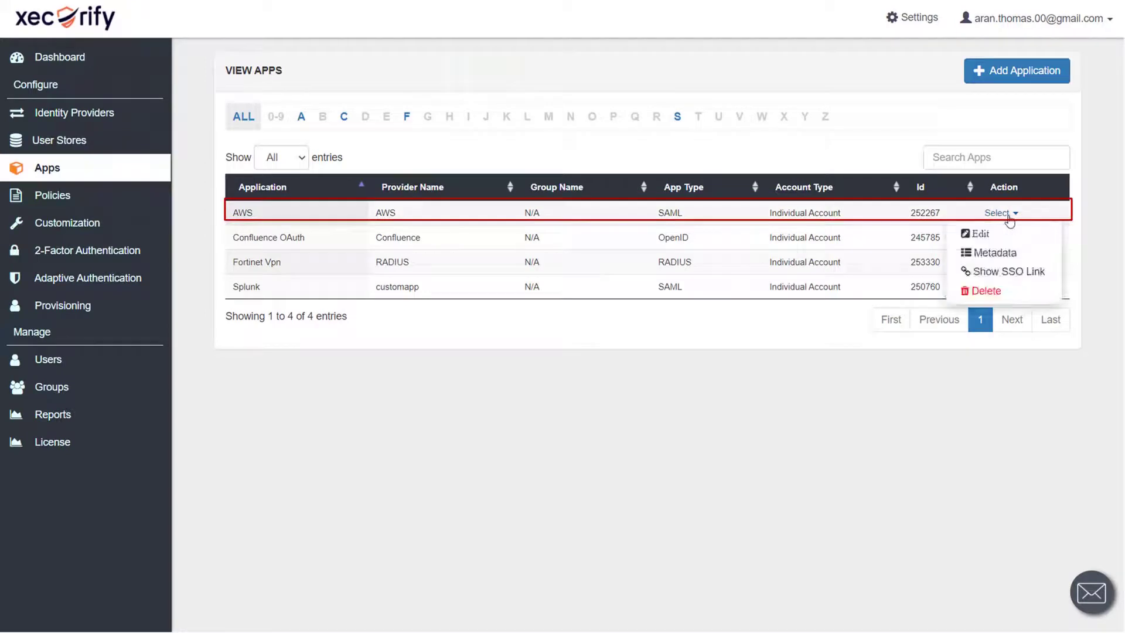
# - Show the AWS app's IdP metadata, copy its Metadata URL, and download AWS.crt and AWS.xml
pyautogui.click(1004, 254)
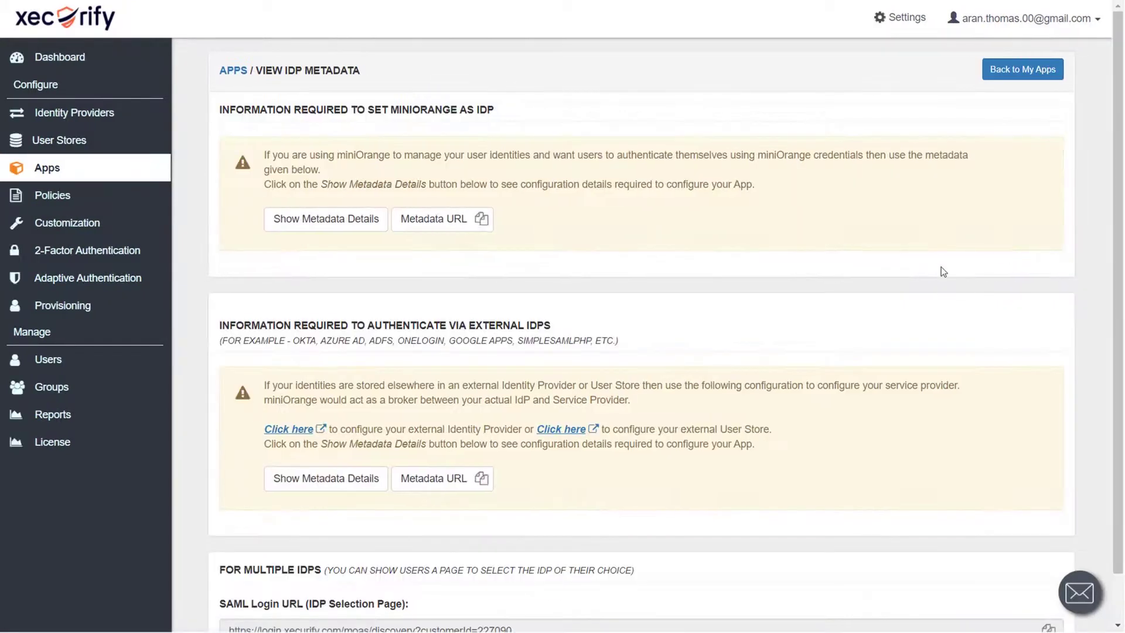
pyautogui.click(301, 231)
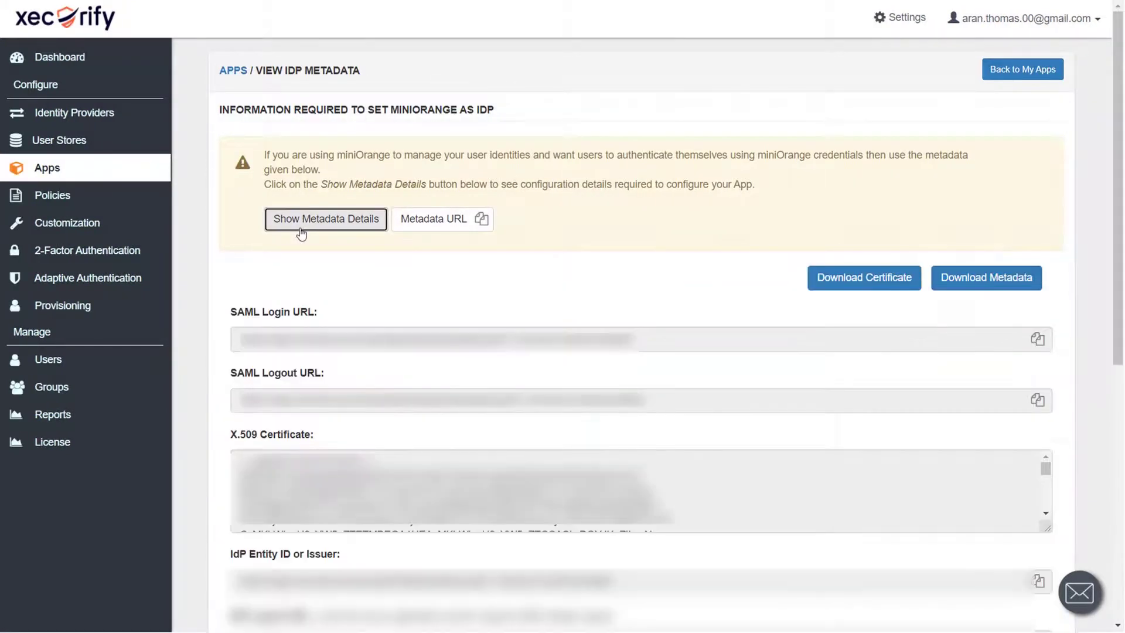
pyautogui.scroll(-2, 336, 289)
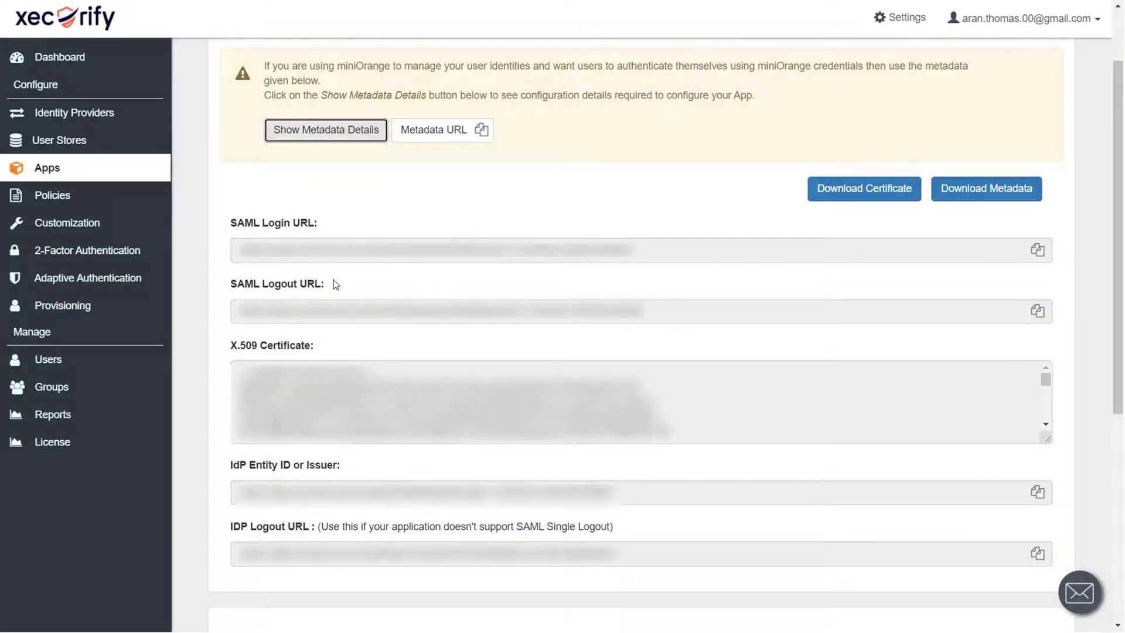
pyautogui.scroll(1, 333, 279)
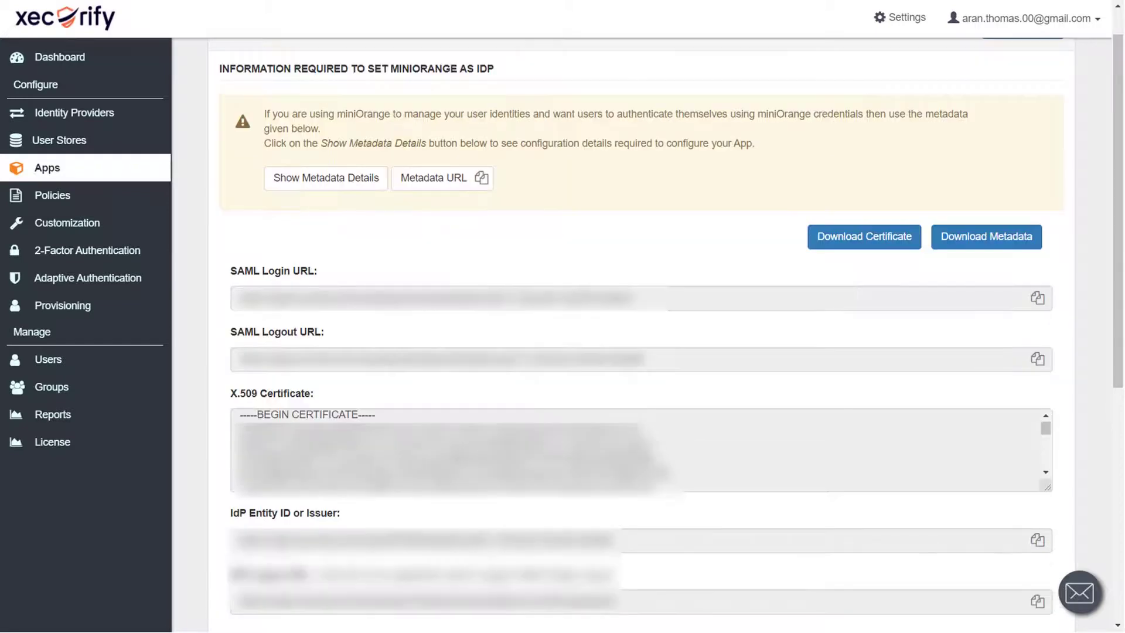
pyautogui.click(481, 180)
pyautogui.click(835, 240)
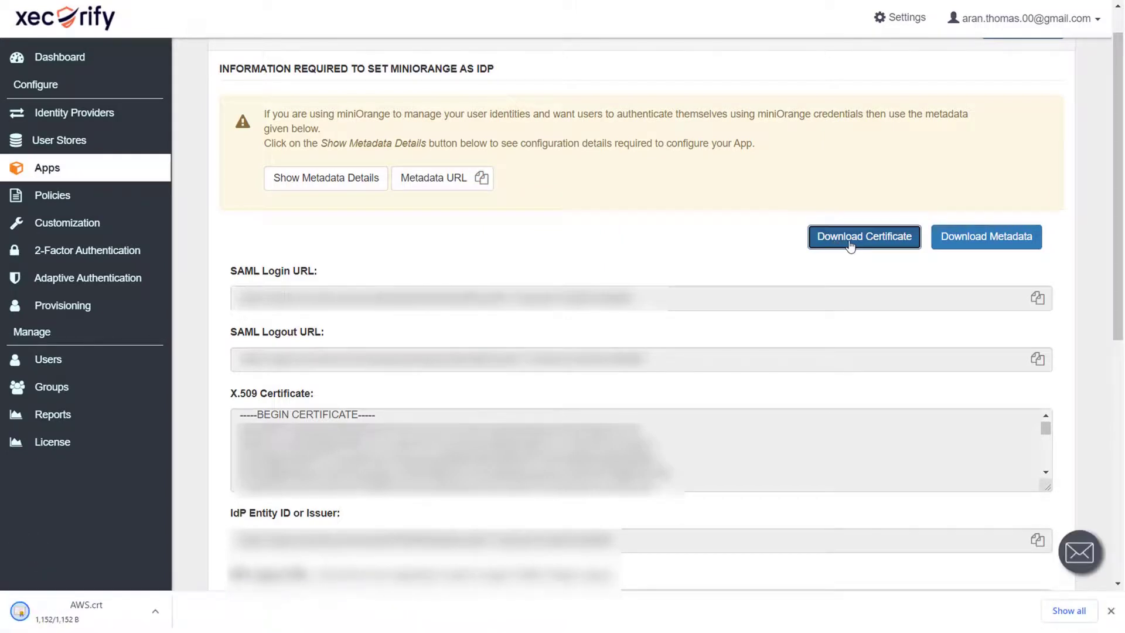
pyautogui.click(955, 245)
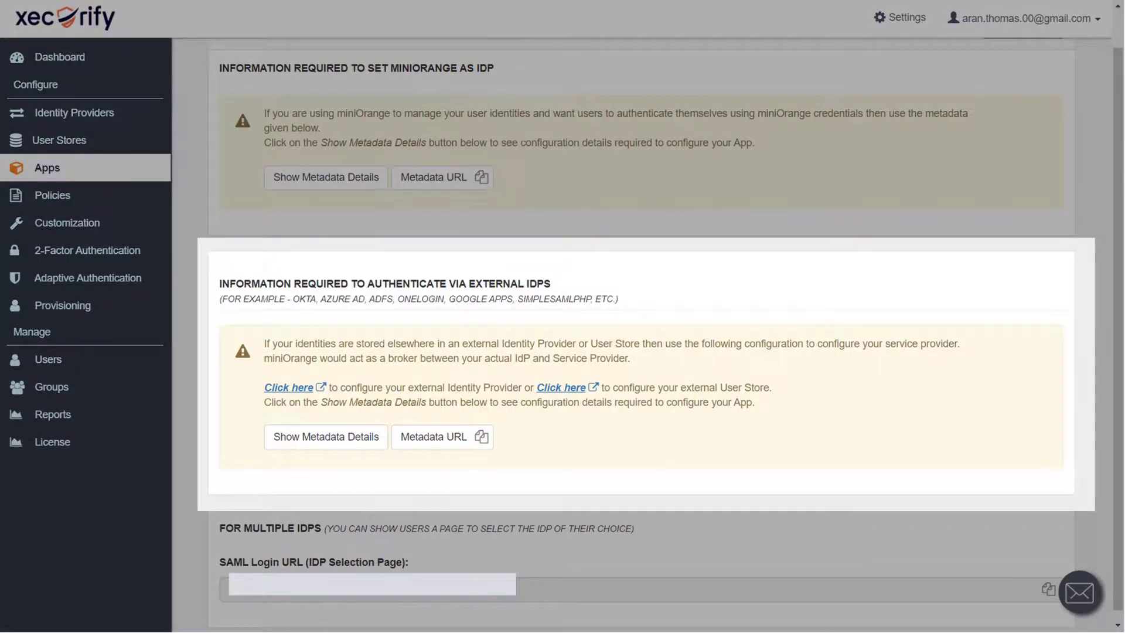
# - Display the external-IdP details: SAML Login and Logout URLs, X.509 certificate and IdP Entity ID
pyautogui.scroll(-1, 451, 410)
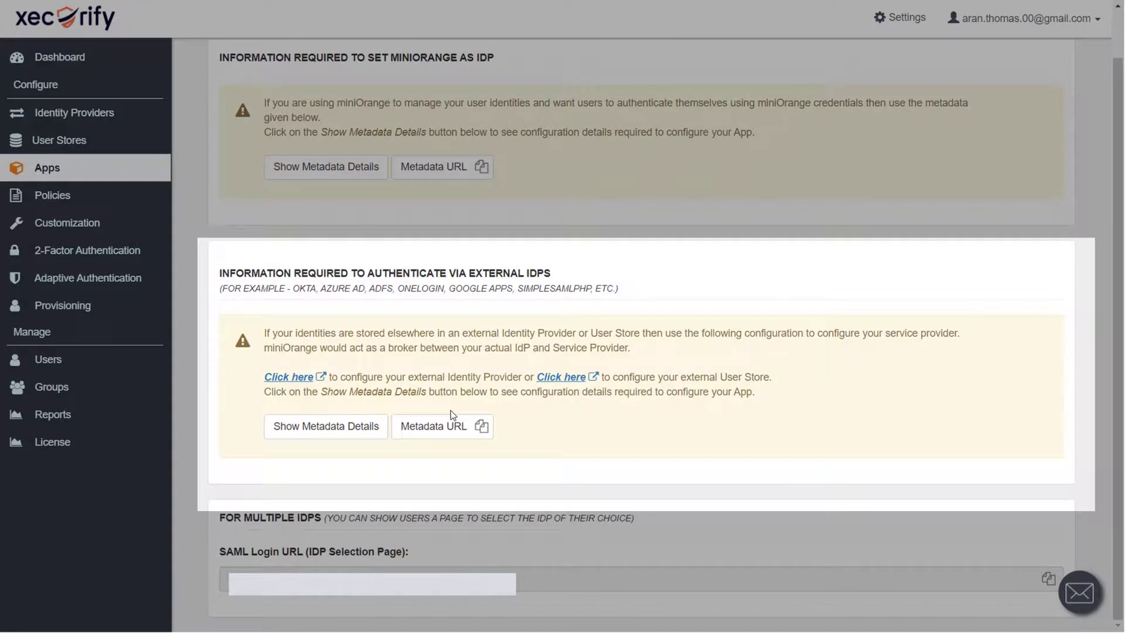
pyautogui.click(376, 429)
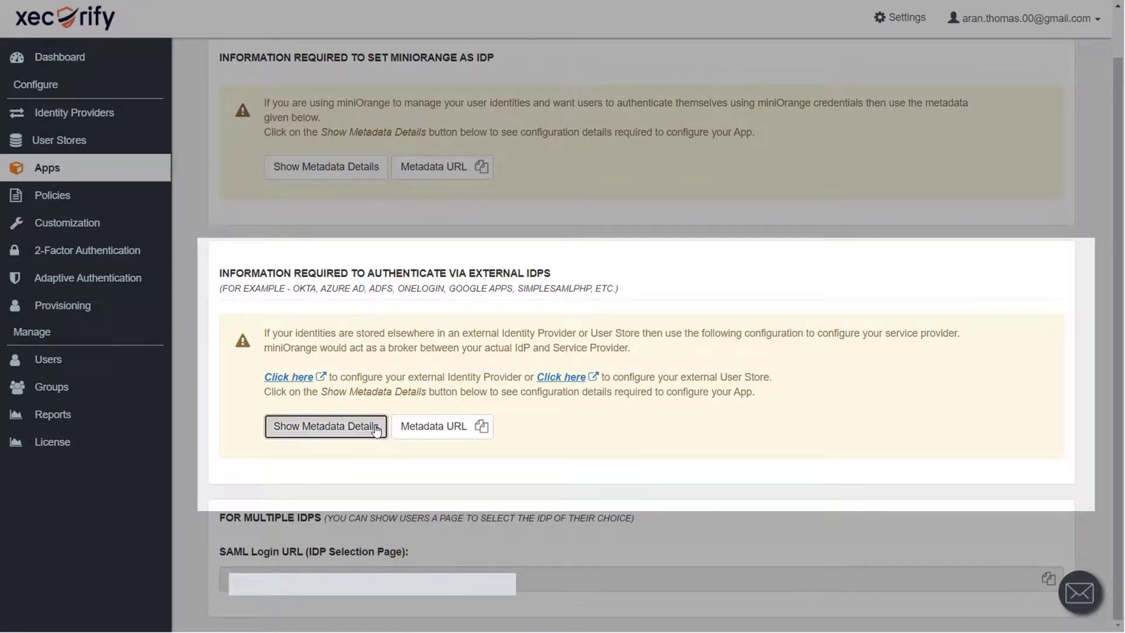
pyautogui.scroll(-3, 450, 431)
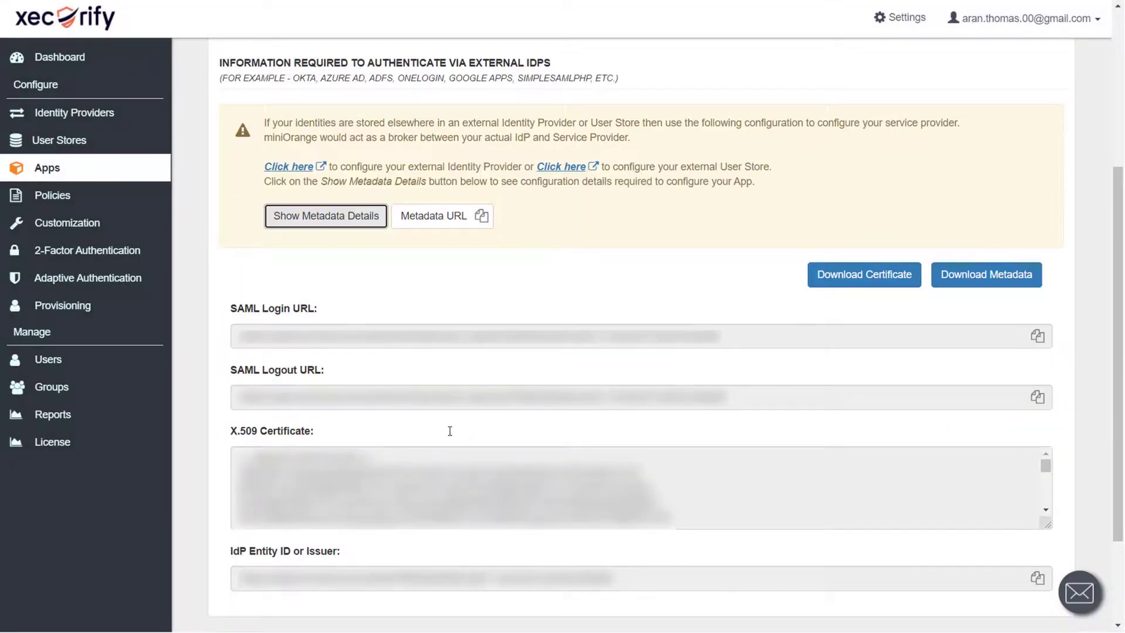